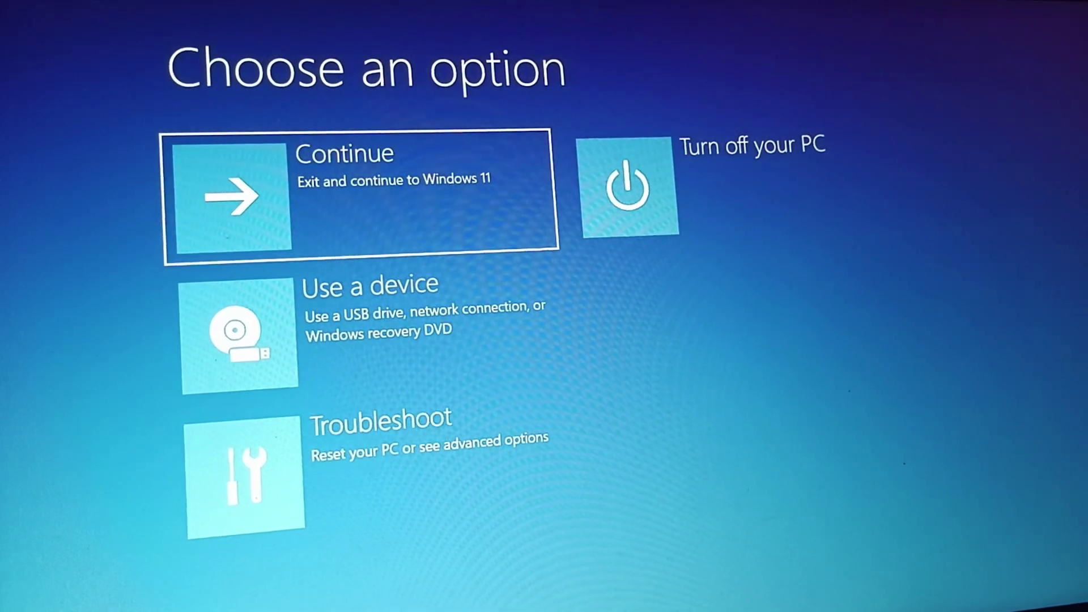
Step: Move the selection down to Troubleshoot on the Choose an option screen
{"action": "key", "text": "Down"}
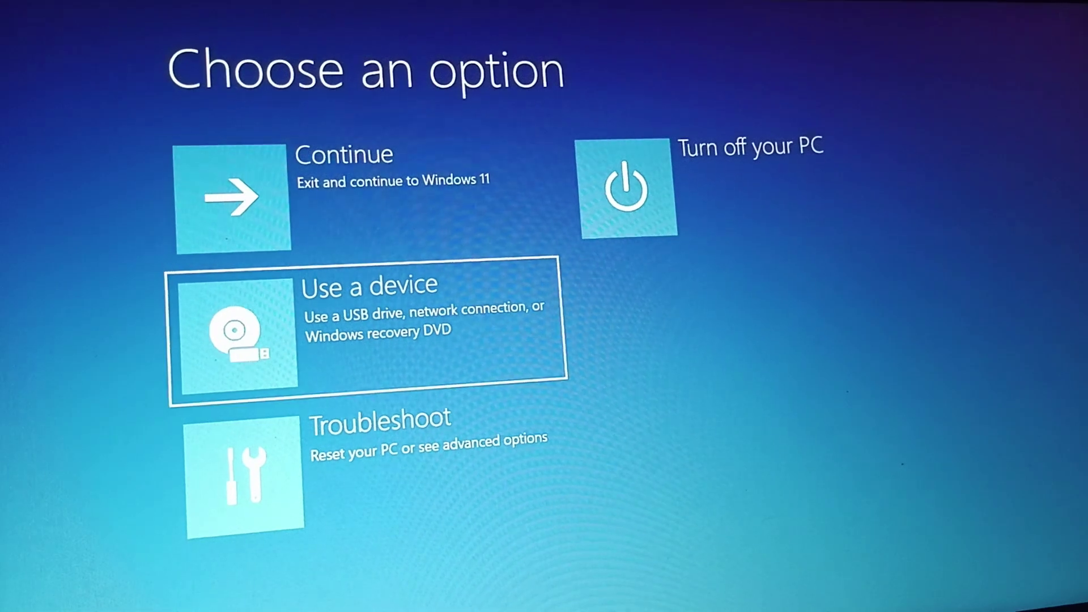
{"action": "key", "text": "Down"}
Step: Enter Troubleshoot and put focus on Reset this PC
{"action": "key", "text": "Return"}
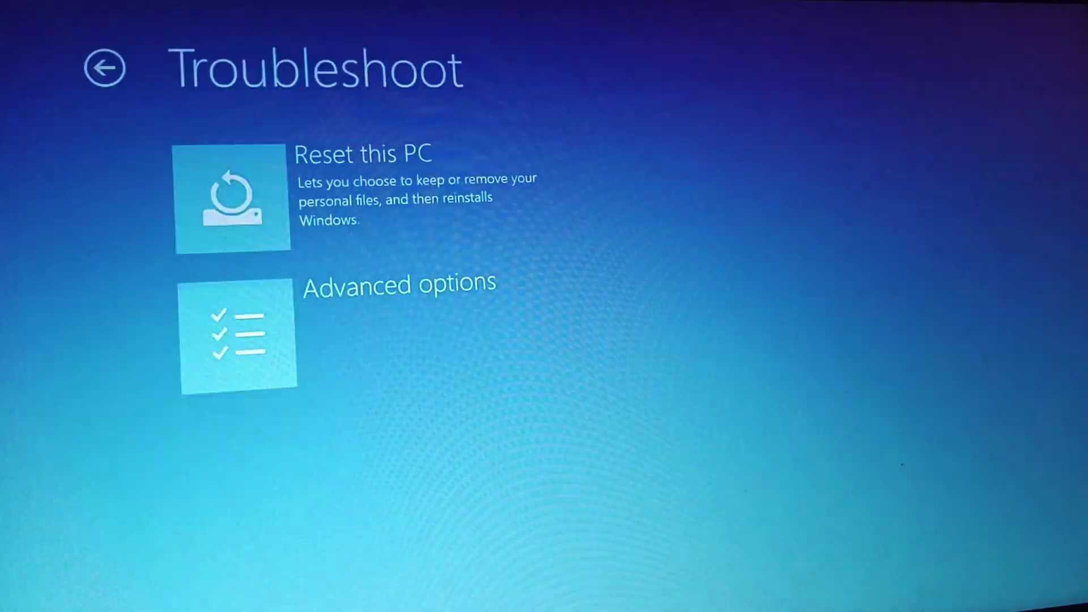
{"action": "key", "text": "Down"}
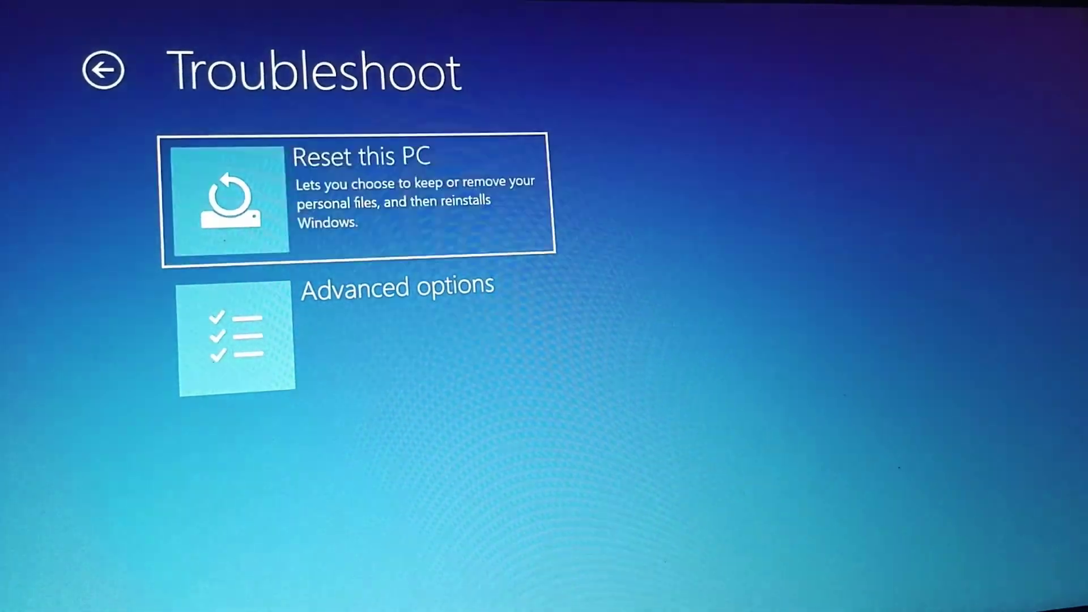
Step: Open Reset this PC to show the Keep my files and Remove everything options
{"action": "key", "text": "Return"}
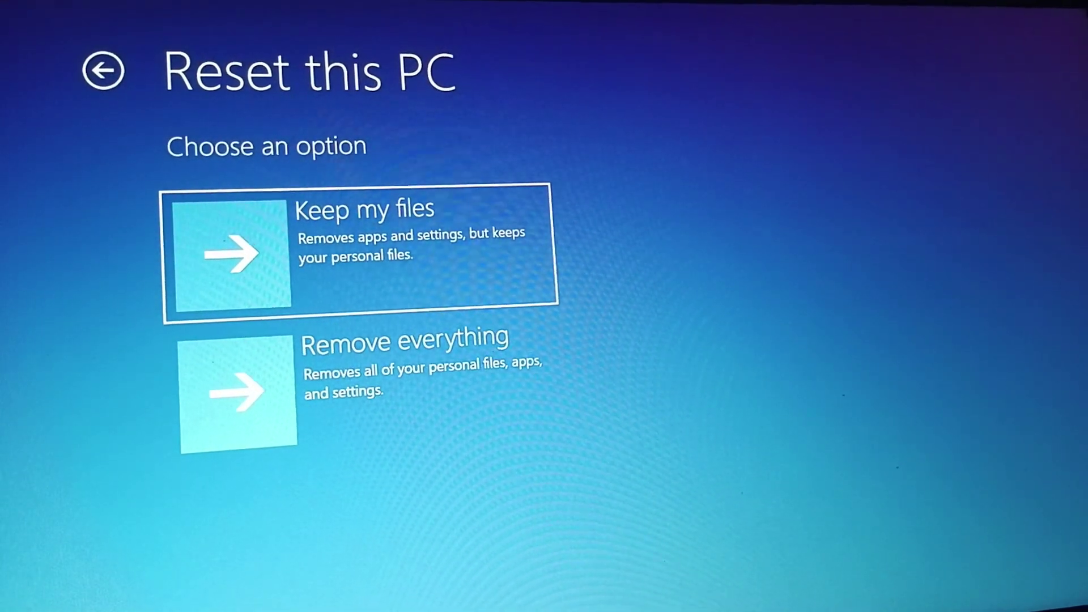